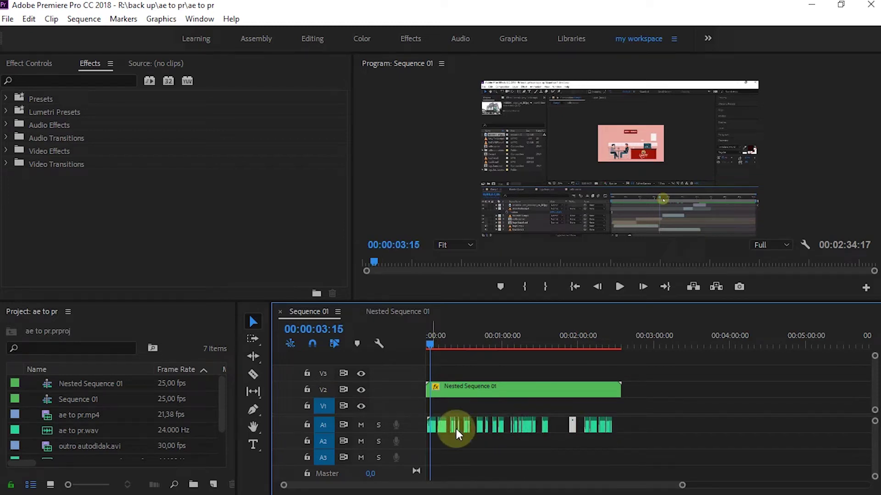
# - Select the narration clip on A1, play the sequence from the start, and save the project
pyautogui.moveTo(511, 429)
pyautogui.mouseDown()
pyautogui.moveTo(439, 423)
pyautogui.moveTo(432, 430)
pyautogui.mouseUp()
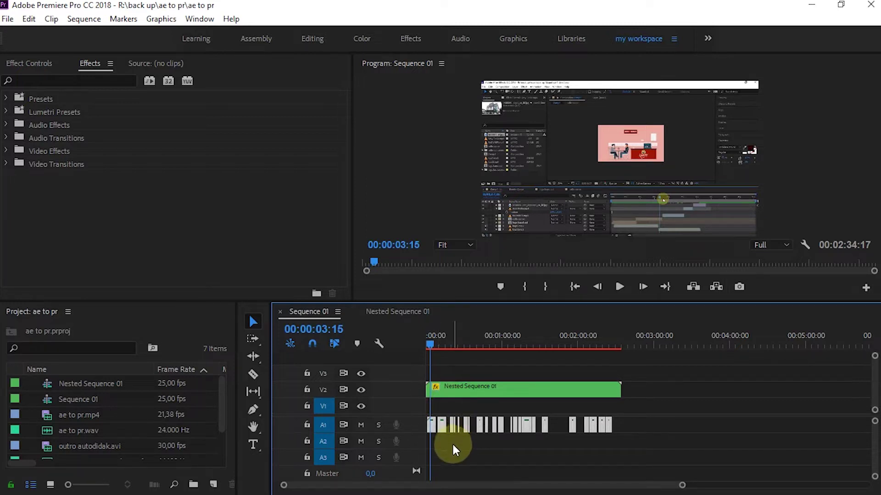
pyautogui.press('Home')
pyautogui.press('space')
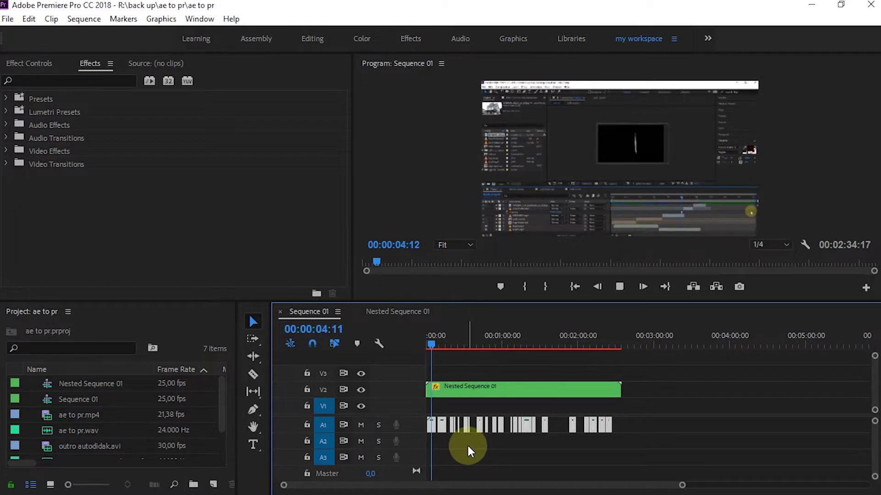
pyautogui.press('space')
pyautogui.press('Home')
pyautogui.hotkey('ctrl', 's')
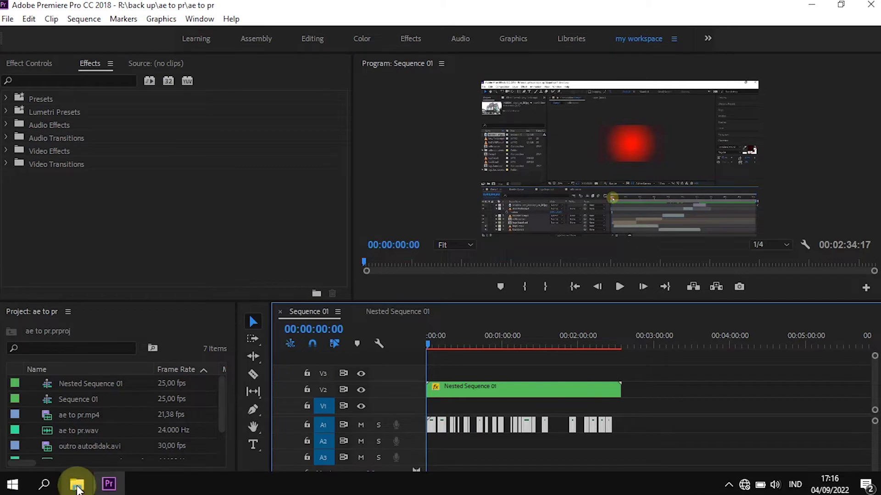
# - Open the My Data (R:) > back up > ae to pr folder in File Explorer
pyautogui.press('super+e')
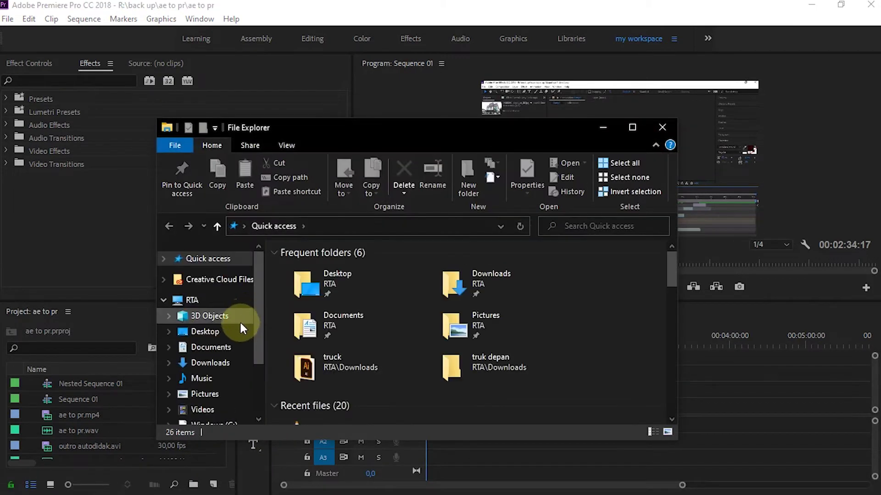
pyautogui.scroll(-3, 242, 338)
pyautogui.click(235, 375)
pyautogui.doubleClick(325, 268)
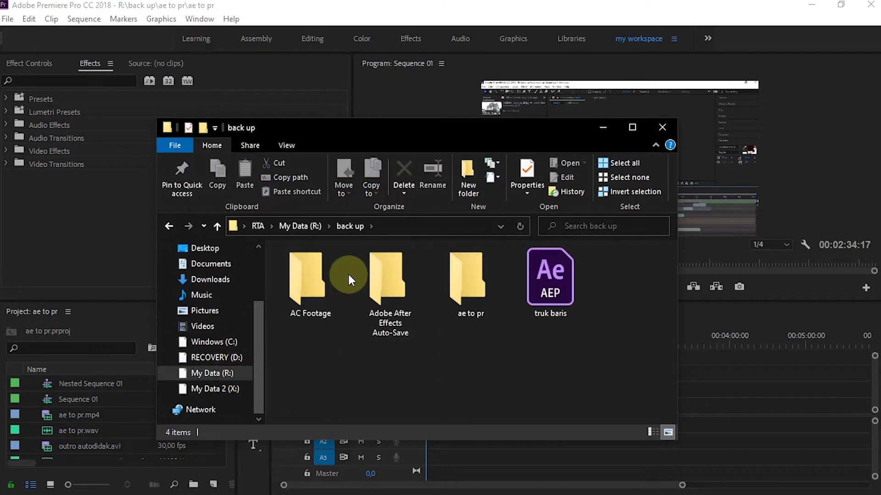
pyautogui.click(463, 285)
pyautogui.doubleClick(463, 286)
pyautogui.moveTo(449, 129); pyautogui.dragTo(607, 104)
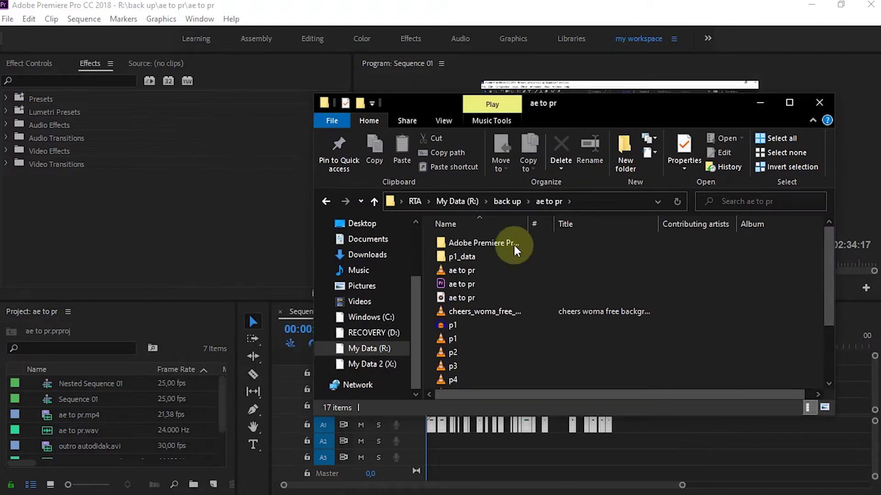
# - Import the rainy_morning and cheers music files into the Project panel
pyautogui.click(460, 272)
pyautogui.scroll(-2, 471, 317)
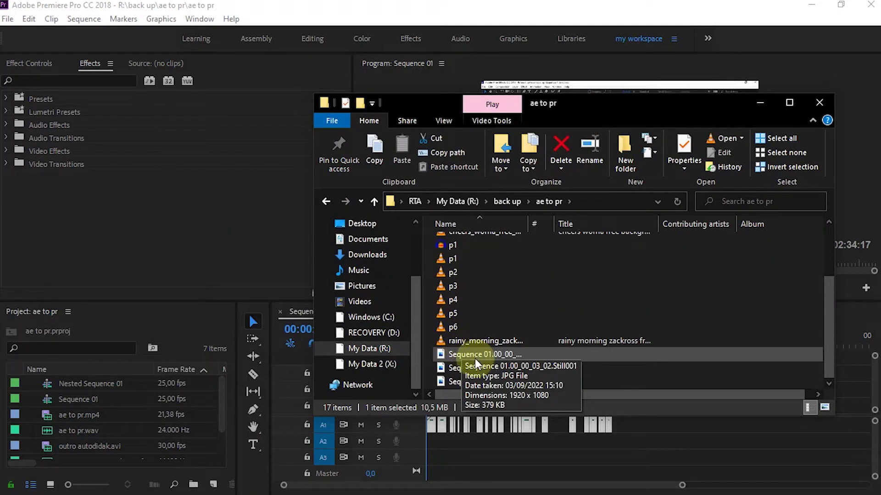
pyautogui.click(476, 341)
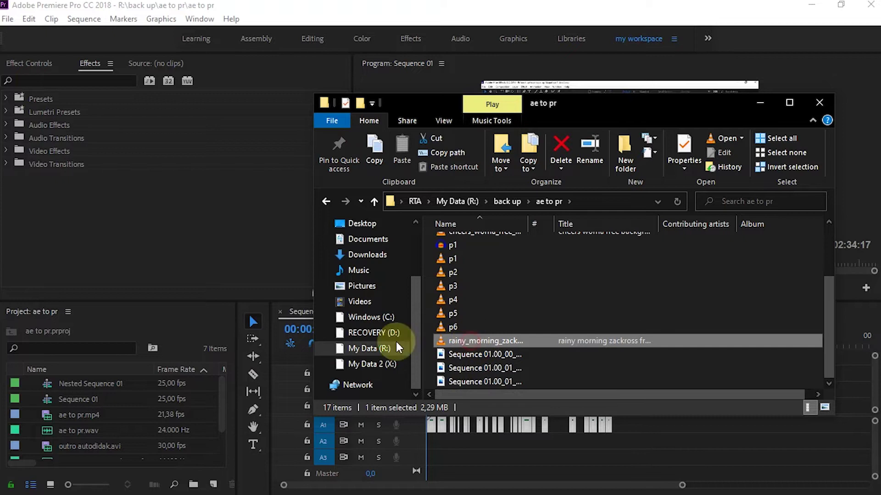
pyautogui.moveTo(474, 341); pyautogui.dragTo(119, 426)
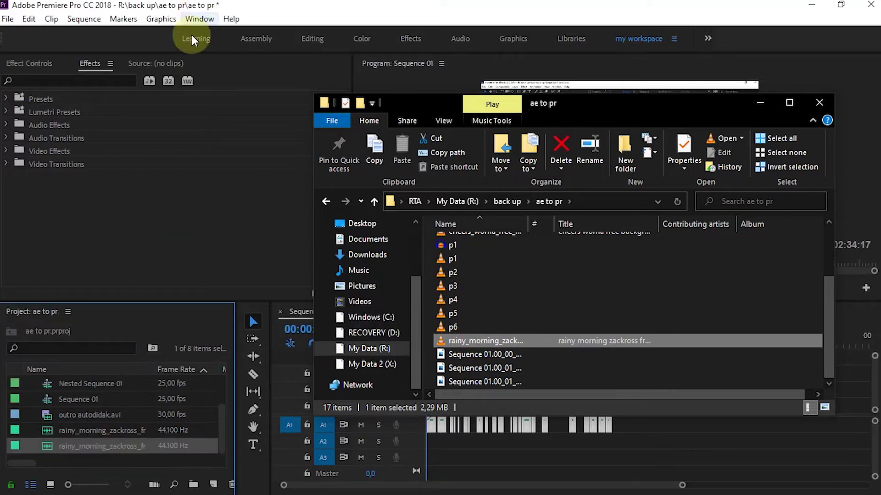
pyautogui.scroll(3, 492, 353)
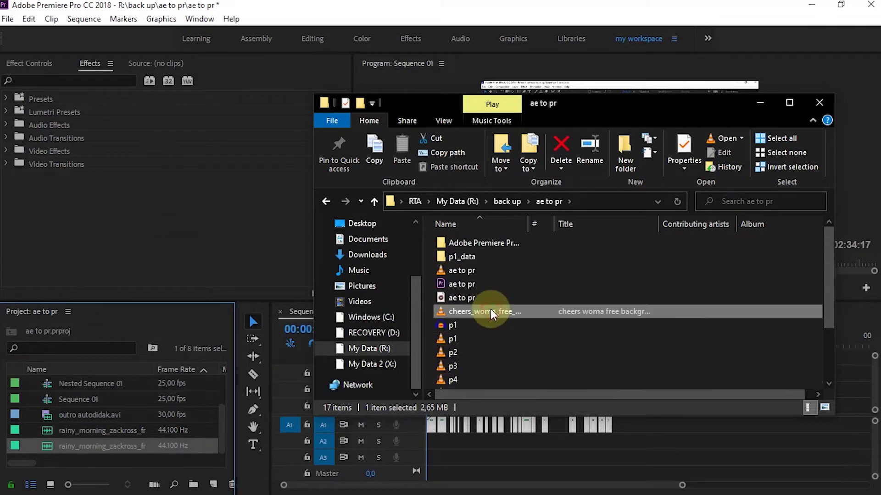
pyautogui.moveTo(455, 309); pyautogui.dragTo(118, 441)
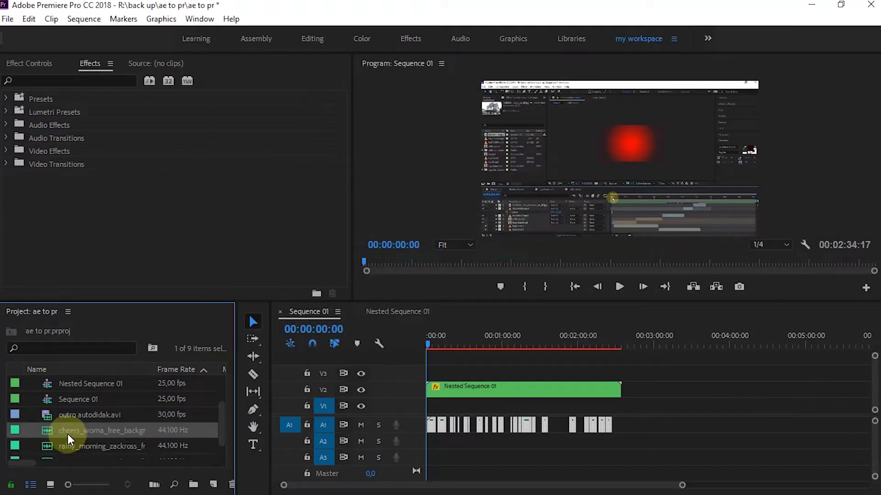
# - Place a trimmed cheers clip, then rainy_morning ending with the video, on A2, and play
pyautogui.moveTo(49, 430); pyautogui.dragTo(422, 447)
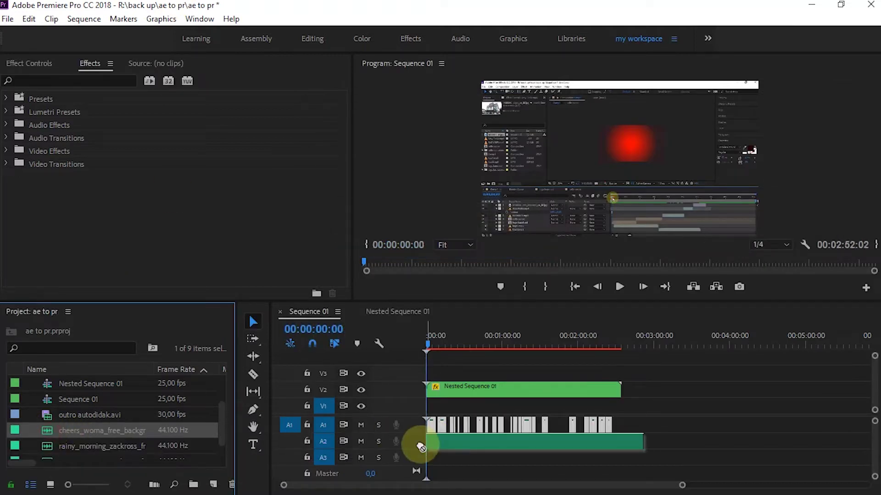
pyautogui.moveTo(639, 443); pyautogui.dragTo(503, 442)
pyautogui.click(73, 447)
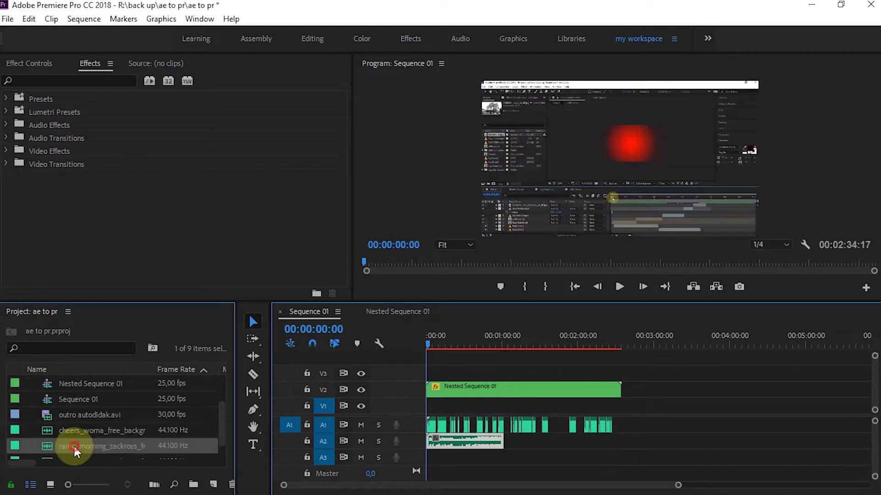
pyautogui.moveTo(74, 447); pyautogui.dragTo(509, 442)
pyautogui.moveTo(686, 443); pyautogui.dragTo(619, 444)
pyautogui.press('space')
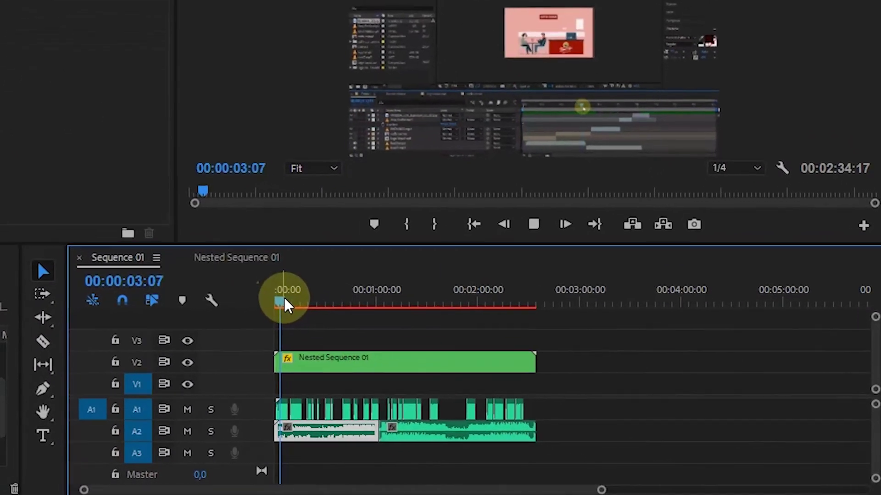
# - Enlarge A2 and add Pen-tool volume keyframes fading the cheers clip in to about -5 dB
pyautogui.press('space')
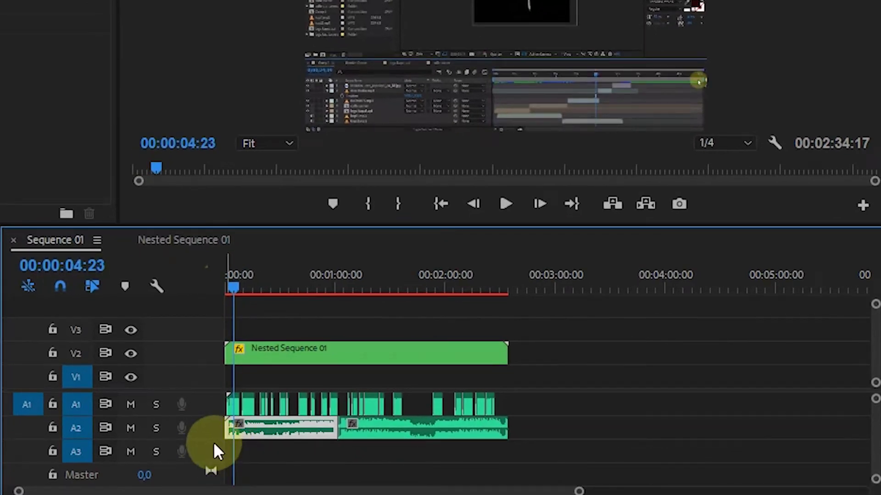
pyautogui.moveTo(206, 440); pyautogui.dragTo(204, 473)
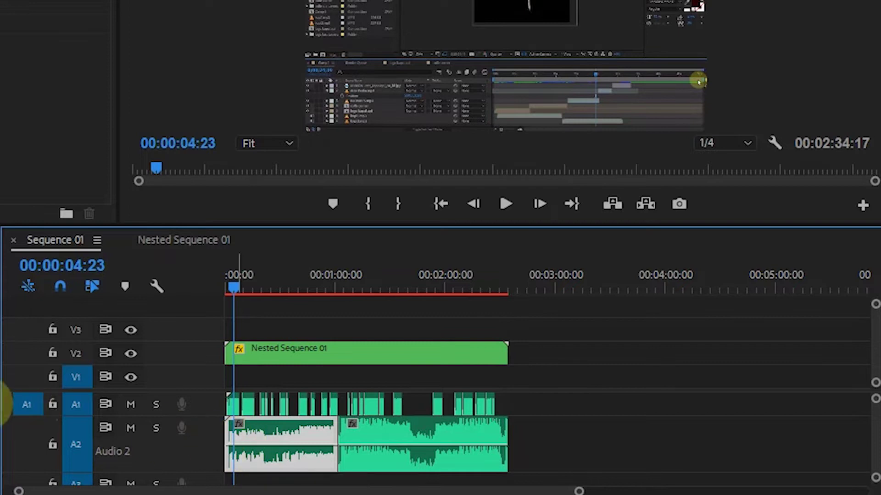
pyautogui.moveTo(578, 491); pyautogui.dragTo(256, 490)
pyautogui.click(246, 446)
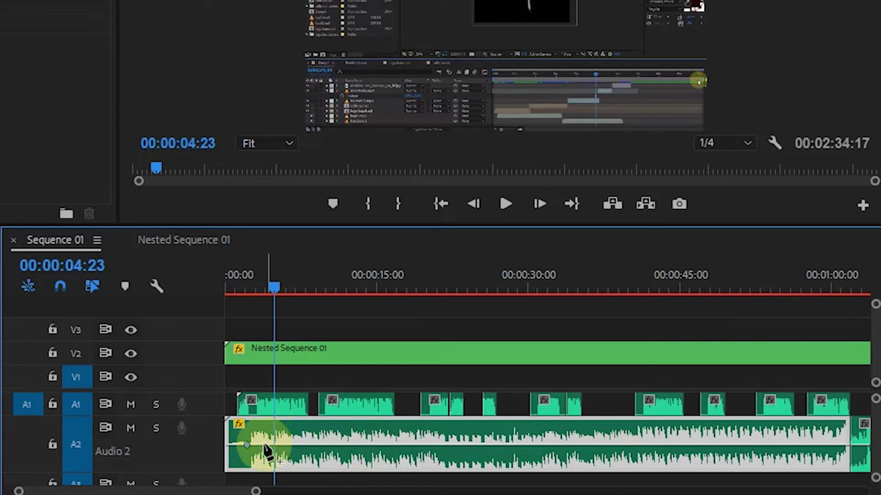
pyautogui.click(273, 445)
pyautogui.moveTo(246, 446); pyautogui.dragTo(242, 446)
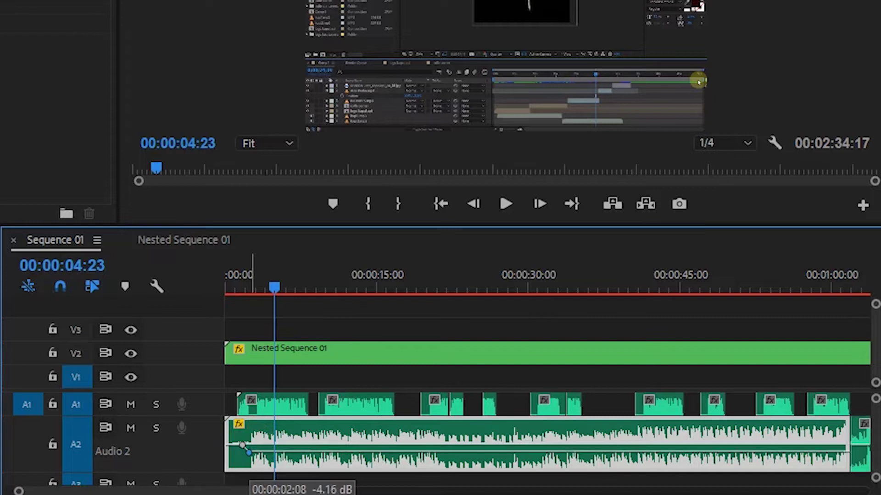
pyautogui.click(308, 454)
pyautogui.moveTo(318, 456); pyautogui.dragTo(314, 448)
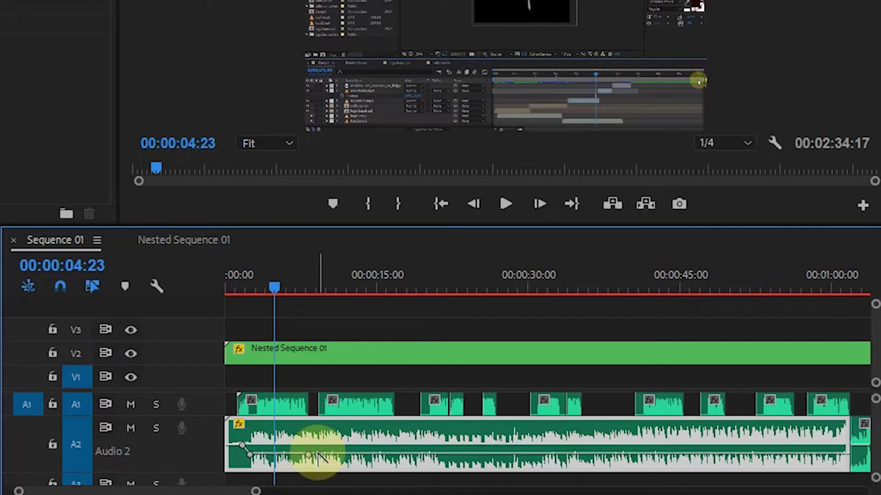
pyautogui.moveTo(314, 457)
pyautogui.mouseDown()
pyautogui.moveTo(320, 460)
pyautogui.moveTo(291, 458)
pyautogui.moveTo(309, 456)
pyautogui.mouseUp()
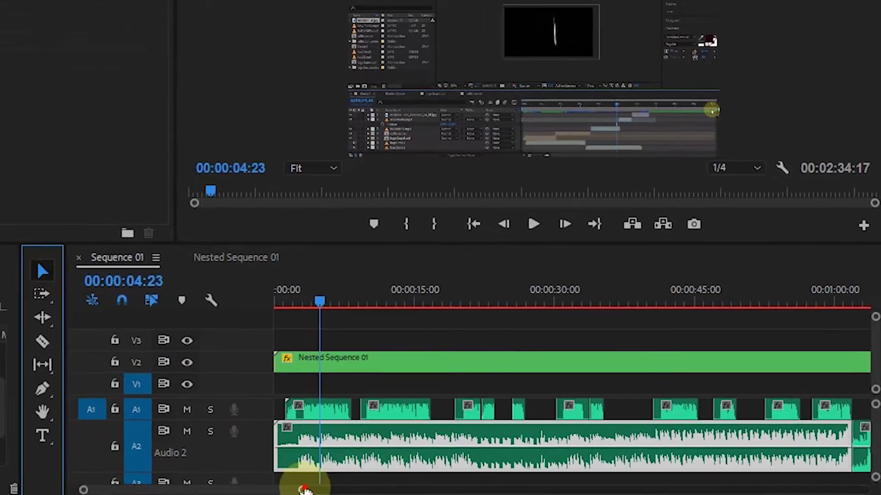
pyautogui.moveTo(305, 490); pyautogui.dragTo(527, 482)
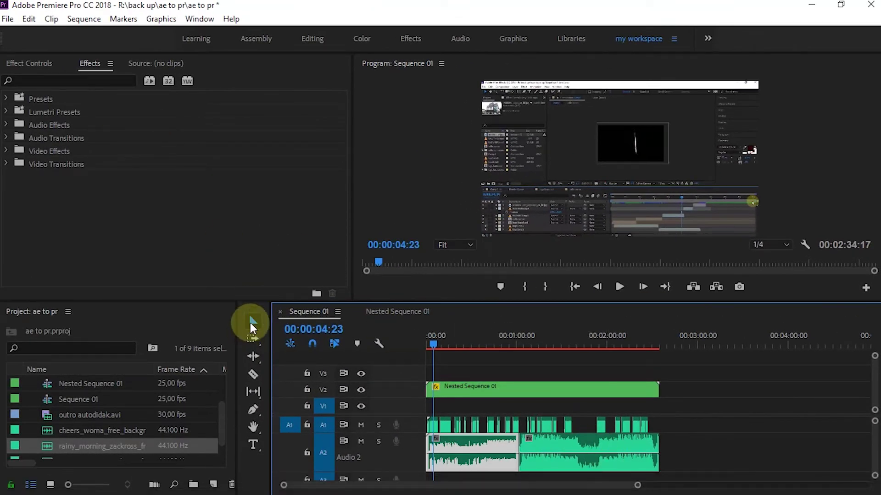
# - Return to the Selection tool, deselect the music clip, and switch to the Audio workspace
pyautogui.click(251, 322)
pyautogui.click(676, 417)
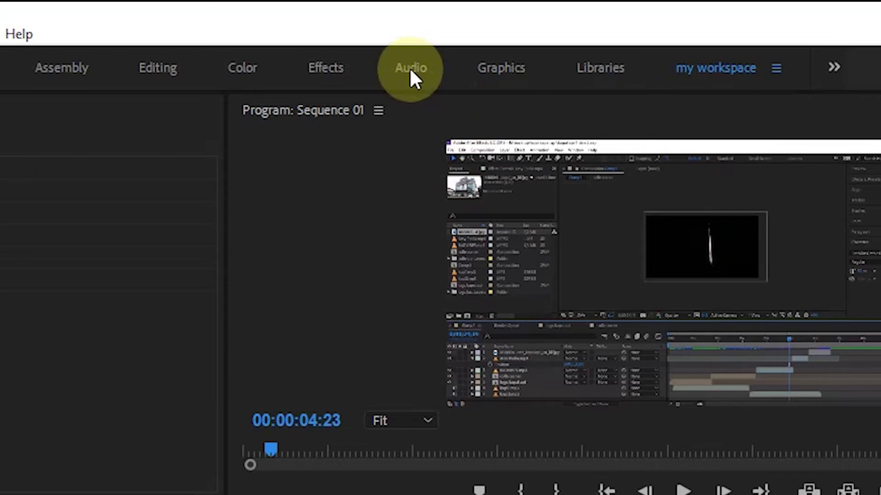
pyautogui.click(410, 73)
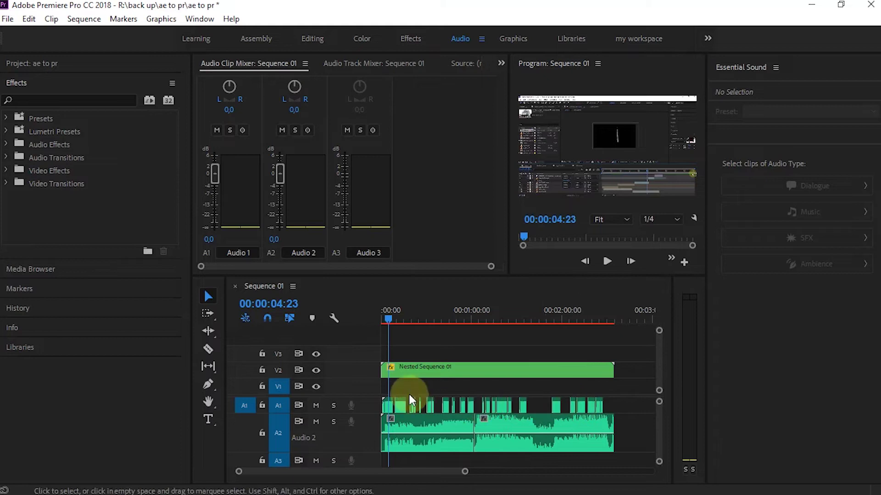
# - Tag the A1 narration clips as Dialogue, then select the A2 music clips
pyautogui.click(396, 405)
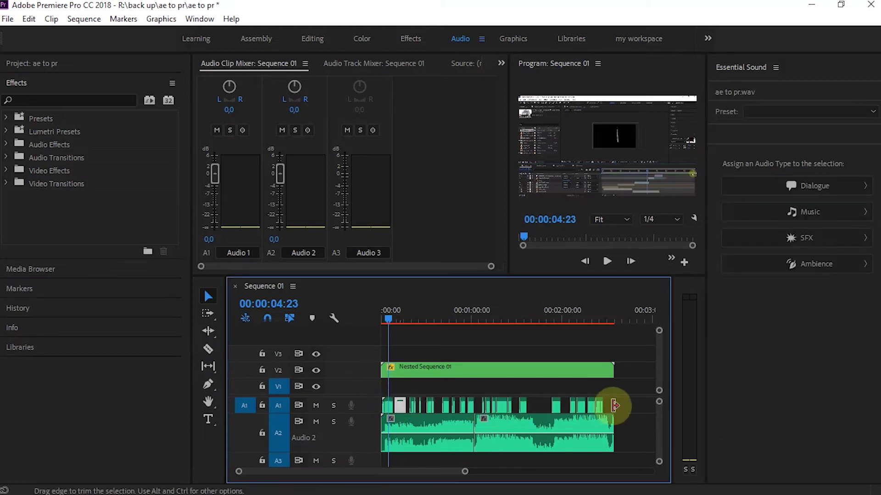
pyautogui.moveTo(615, 406); pyautogui.dragTo(382, 406)
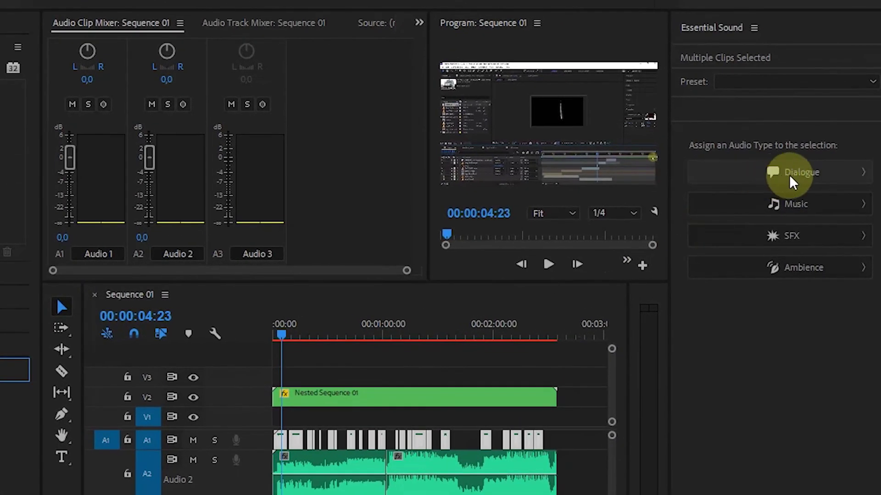
pyautogui.click(794, 180)
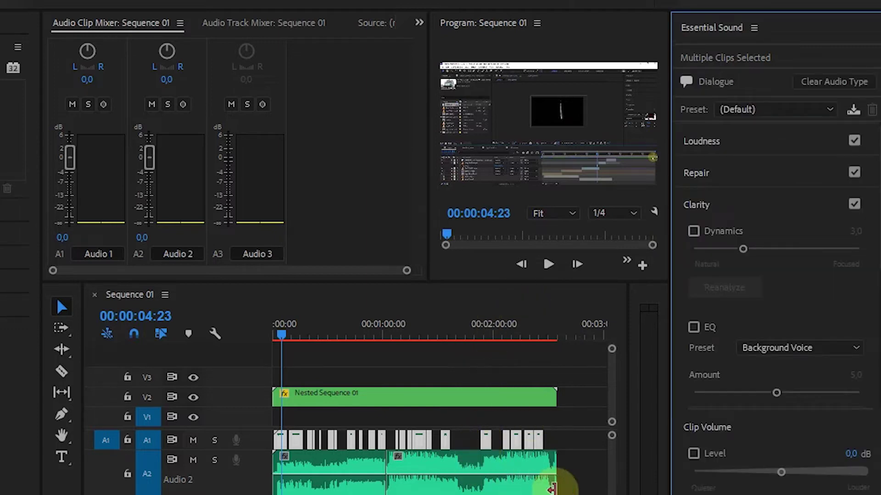
pyautogui.click(575, 489)
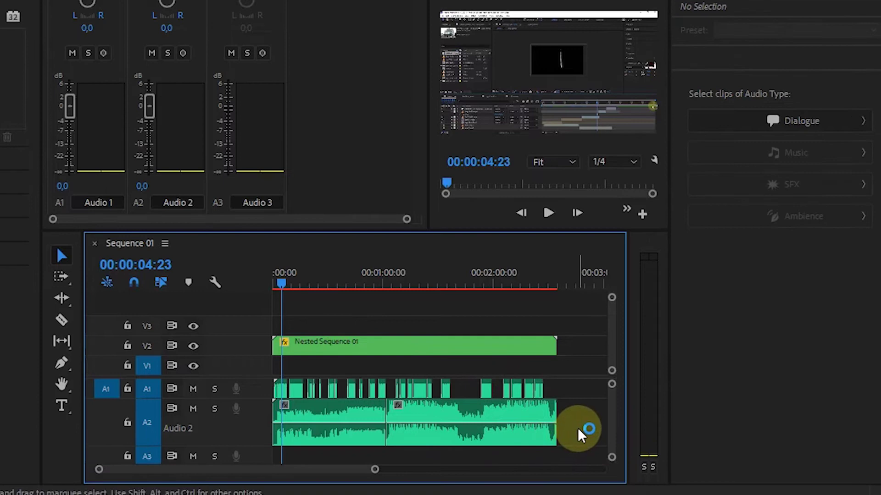
pyautogui.moveTo(578, 430); pyautogui.dragTo(323, 425)
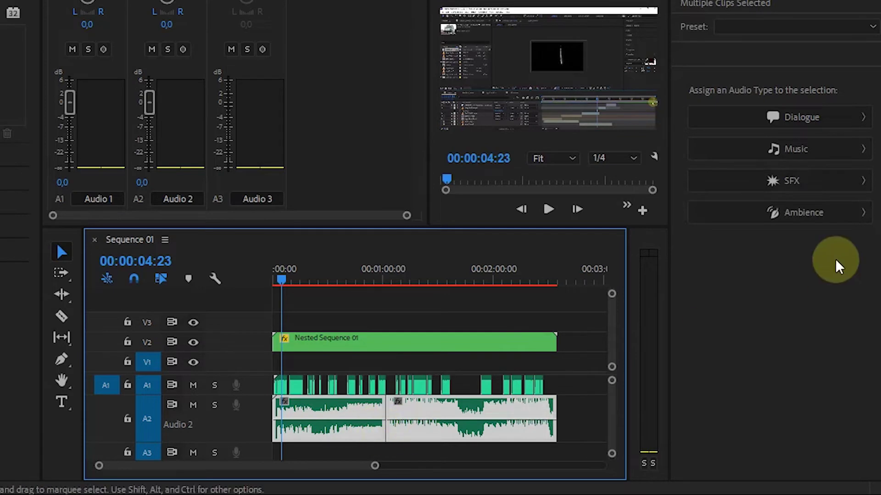
# - Tag the A2 clips as Music, widen the Essential Sound panel, and enable Ducking
pyautogui.click(798, 153)
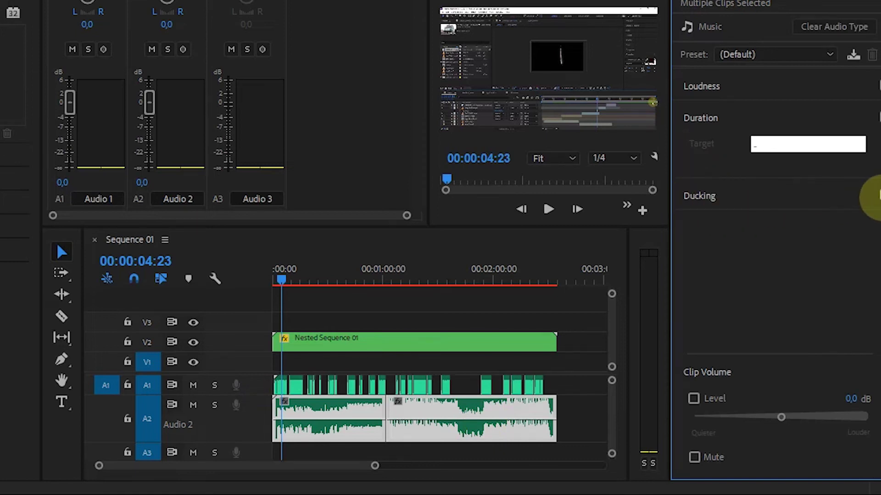
pyautogui.moveTo(665, 241); pyautogui.dragTo(659, 240)
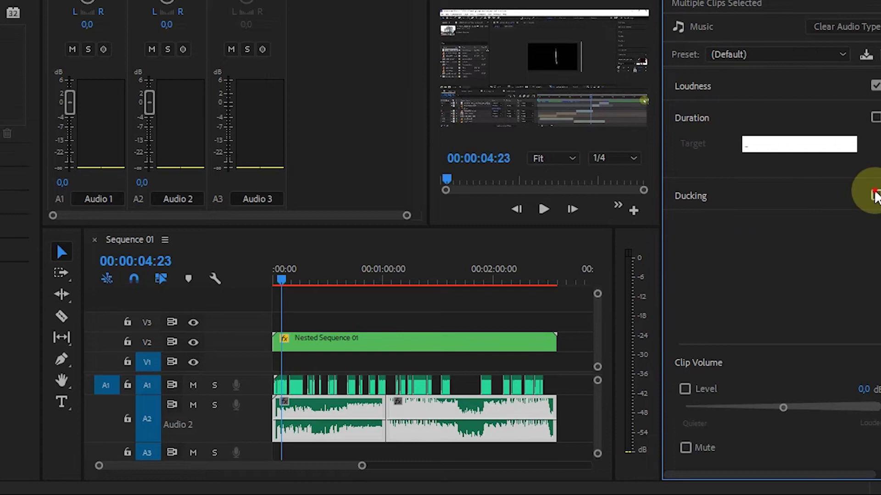
pyautogui.click(874, 195)
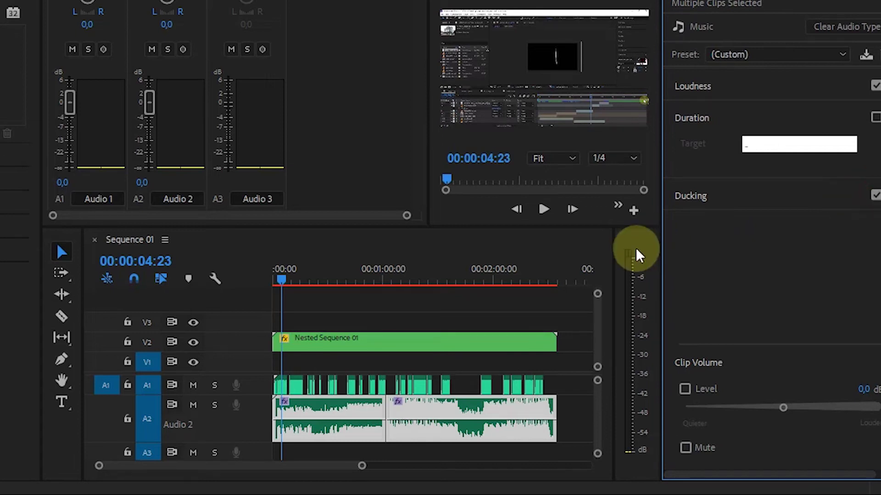
# - Expand the Ducking settings and set Reduce By to -16 dB against Dialogue
pyautogui.click(692, 197)
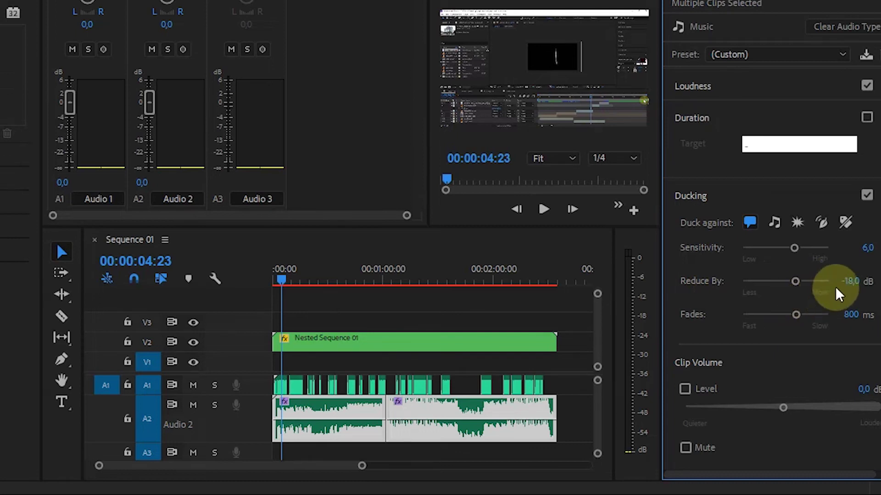
pyautogui.click(848, 282)
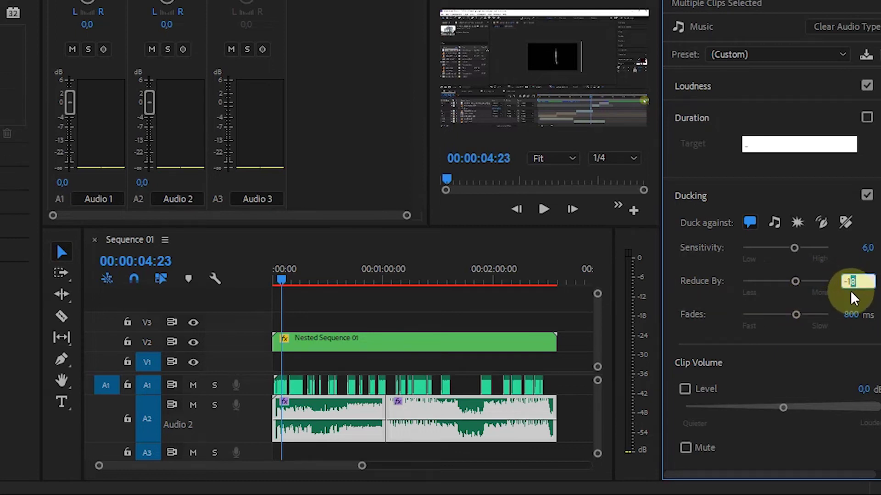
pyautogui.write('-16')
pyautogui.press('Return')
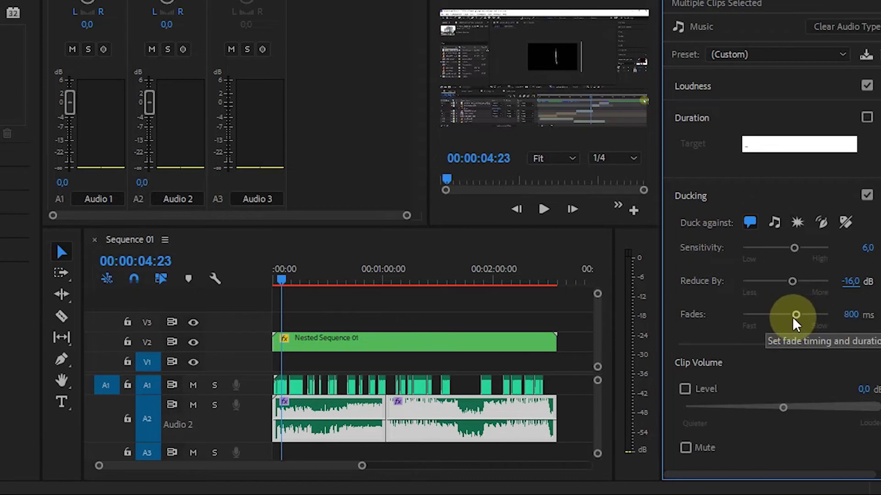
pyautogui.scroll(-2, 843, 315)
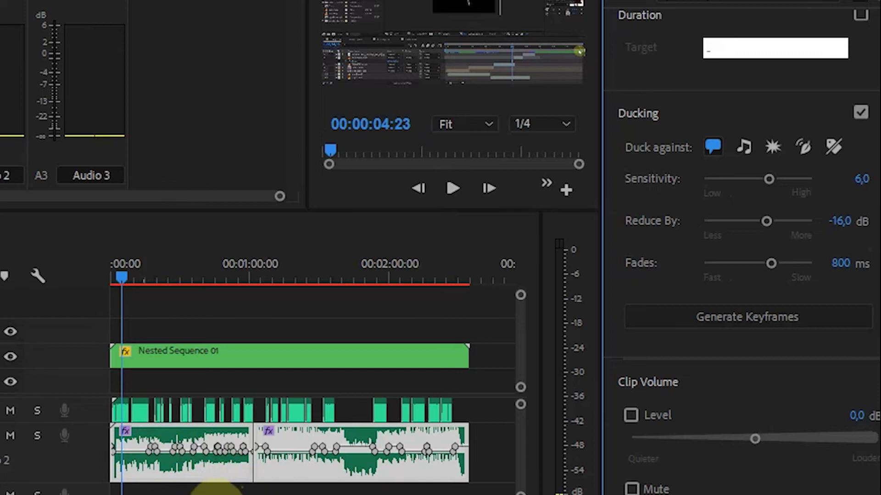
pyautogui.scroll(2, 206, 474)
pyautogui.scroll(2, 197, 472)
pyautogui.scroll(2, 186, 471)
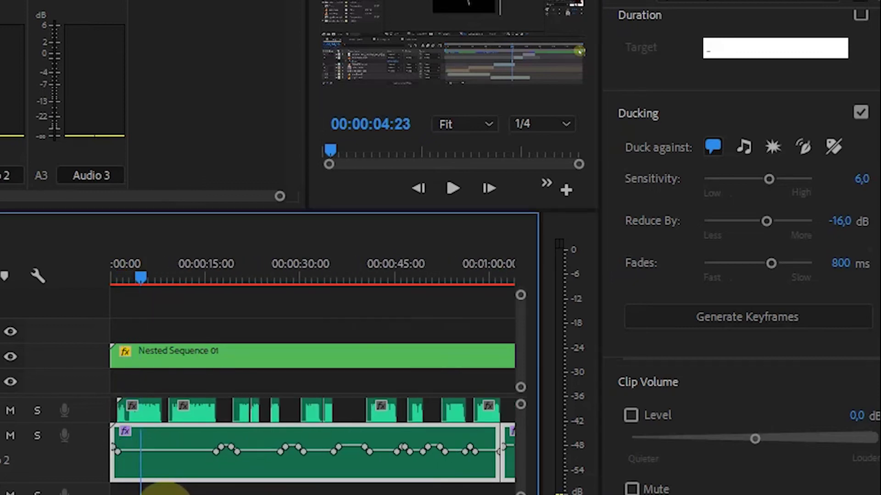
pyautogui.scroll(1, 169, 467)
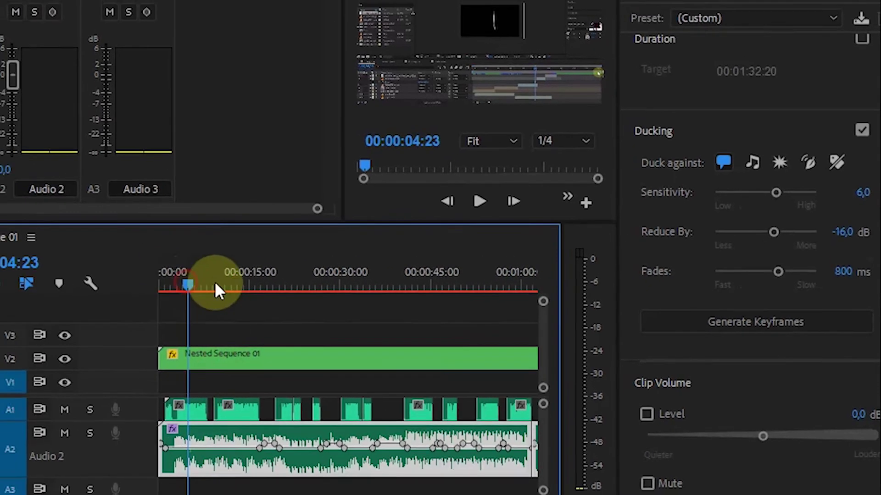
# - Move the playhead to about 16 seconds into the sequence
pyautogui.moveTo(214, 281)
pyautogui.mouseDown()
pyautogui.moveTo(447, 330)
pyautogui.moveTo(450, 321)
pyautogui.mouseUp()
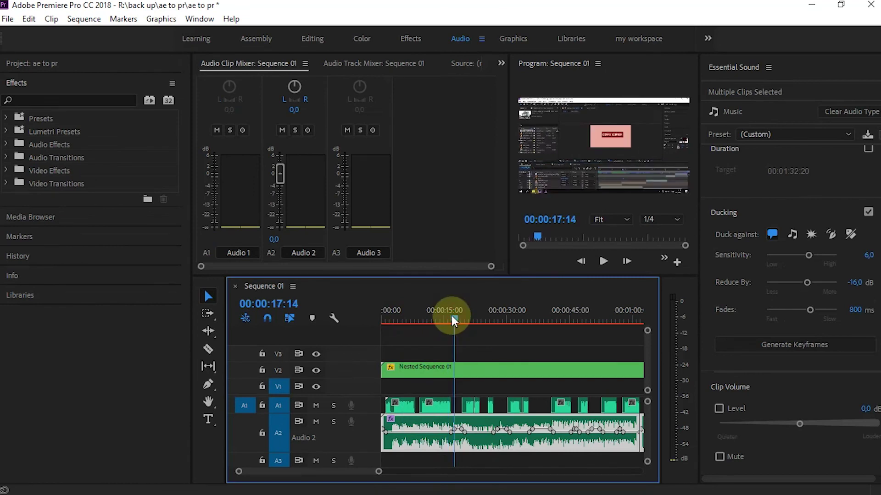
# - Lower the Audio 2 fader to -3.5 dB, review playback to the end, and save
pyautogui.press('space')
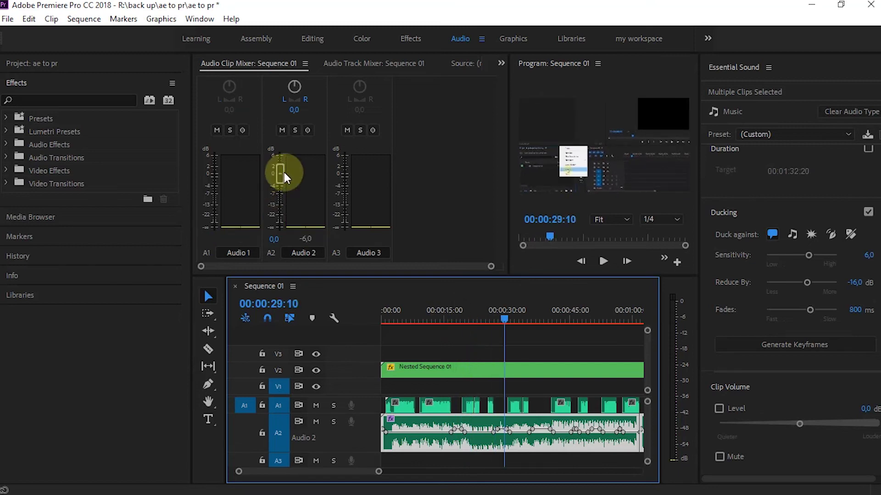
pyautogui.moveTo(281, 170); pyautogui.dragTo(286, 183)
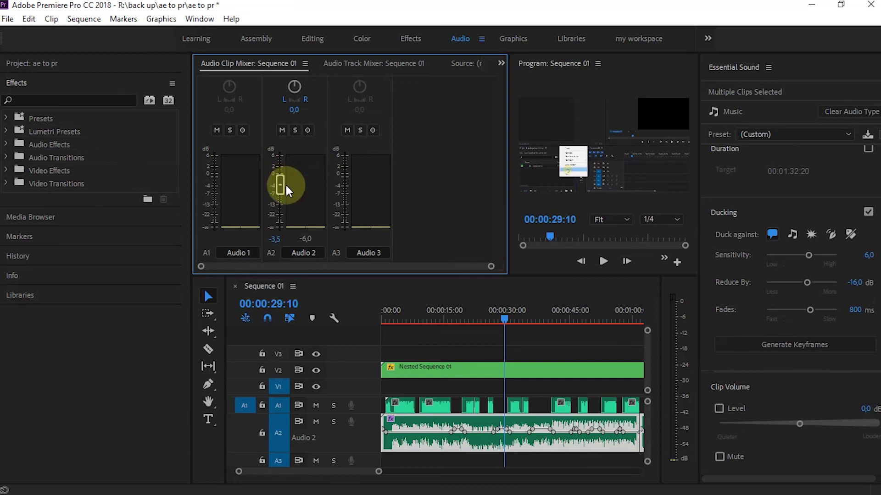
pyautogui.moveTo(380, 473); pyautogui.dragTo(454, 481)
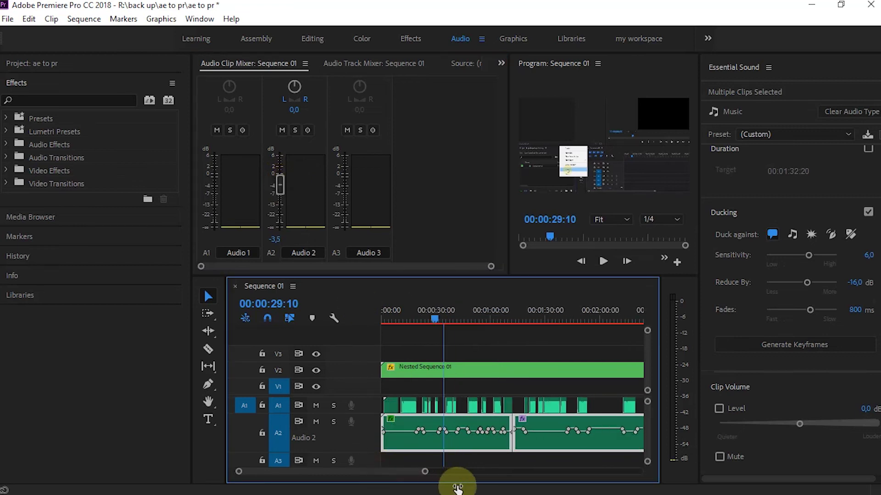
pyautogui.click(418, 432)
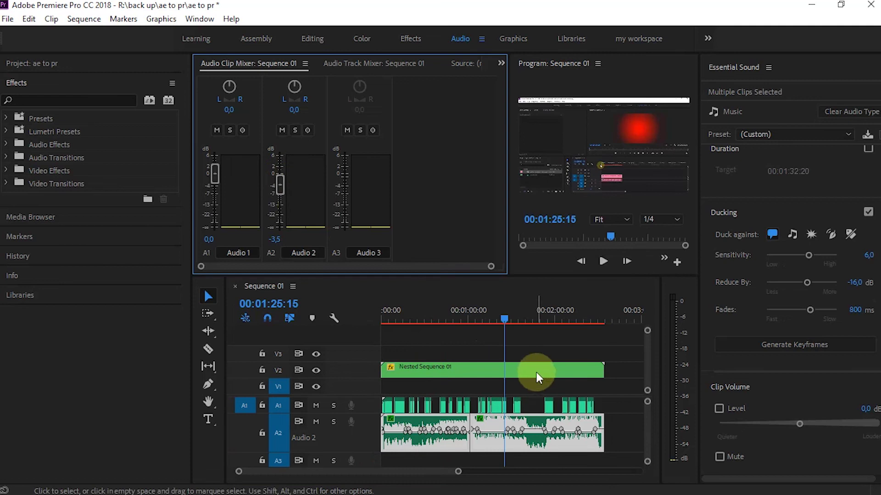
pyautogui.press('space')
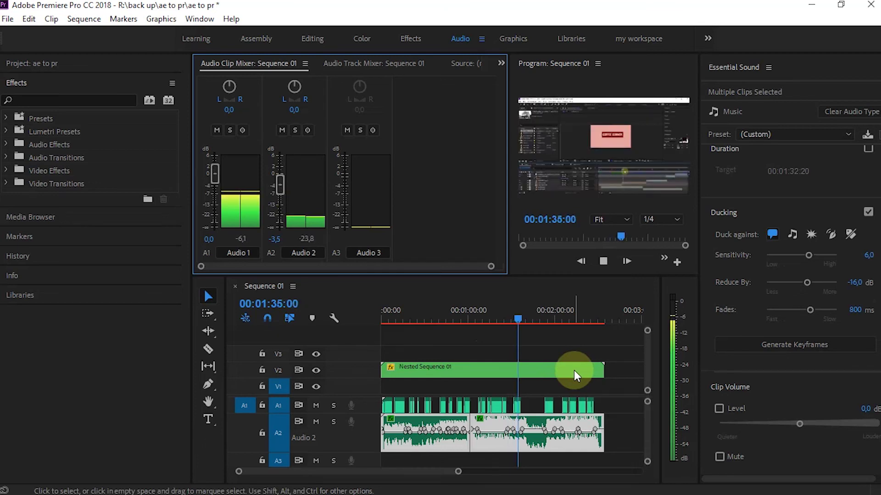
pyautogui.click(597, 320)
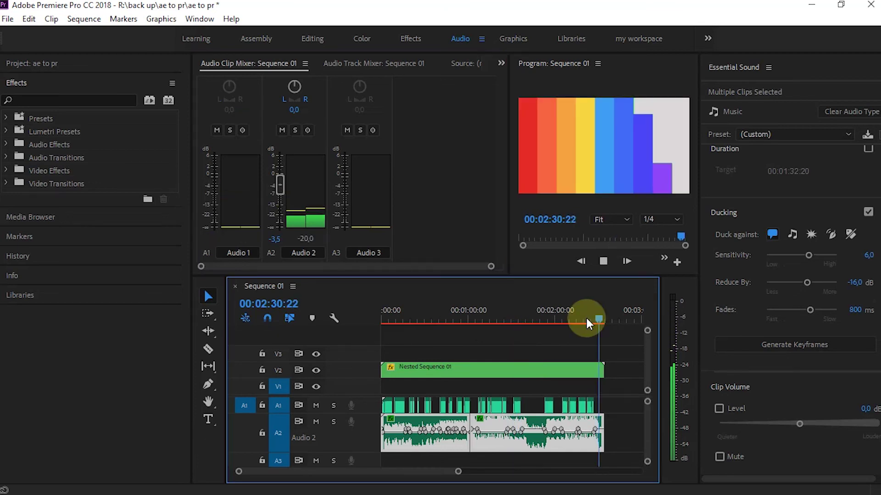
pyautogui.press('space')
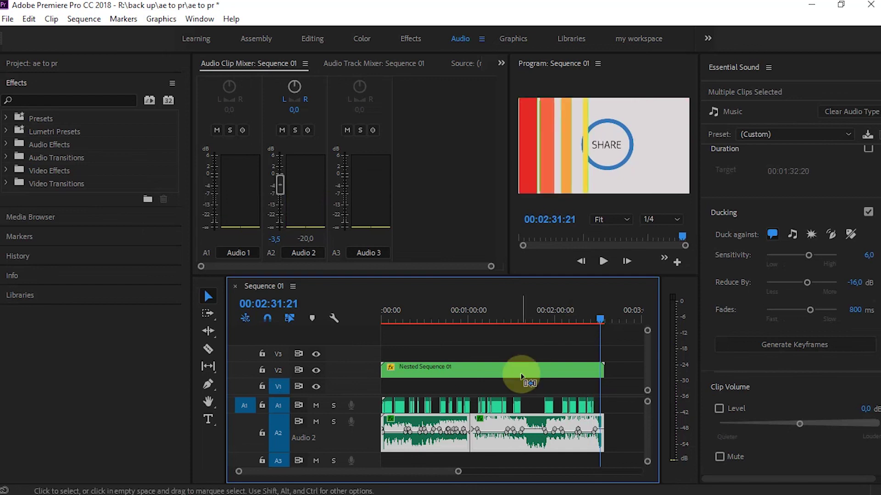
pyautogui.hotkey('ctrl', 's')
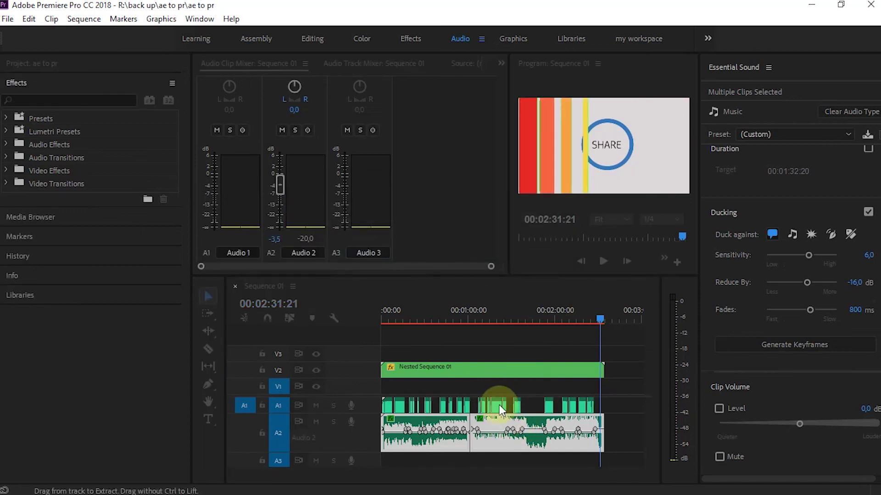